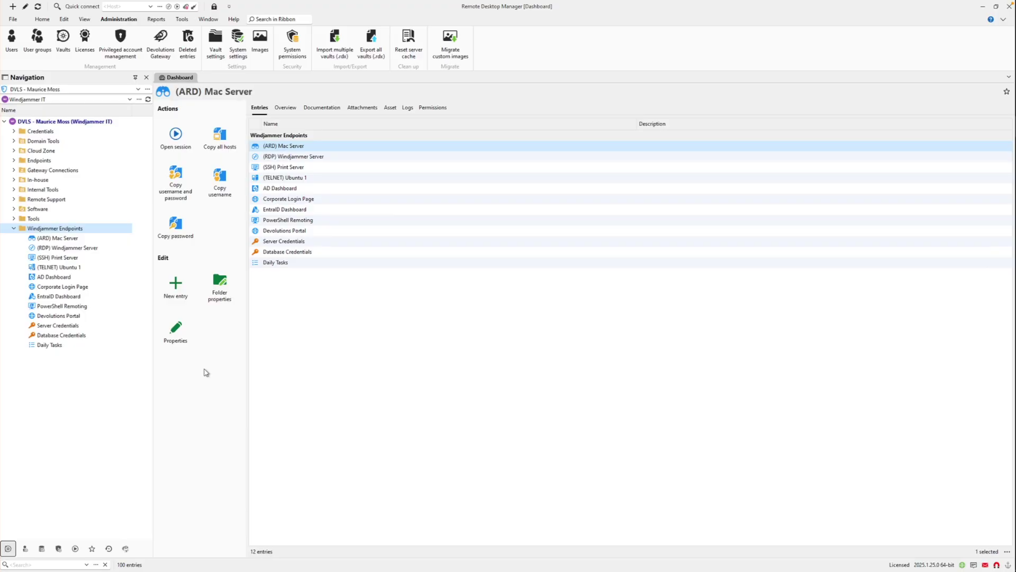
Select (RDP) Windjammer Server under Windjammer Endpoints to view its host, domain and credential overview
click(47, 249)
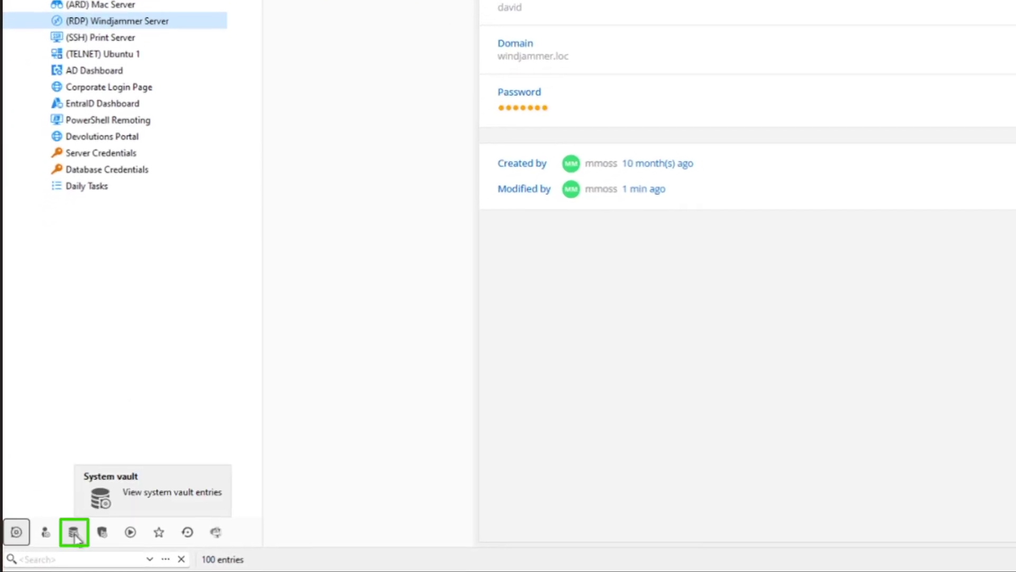
In the System vault, browse the new entry types and VPN add-ons, then edit Windjammer VPN
click(75, 533)
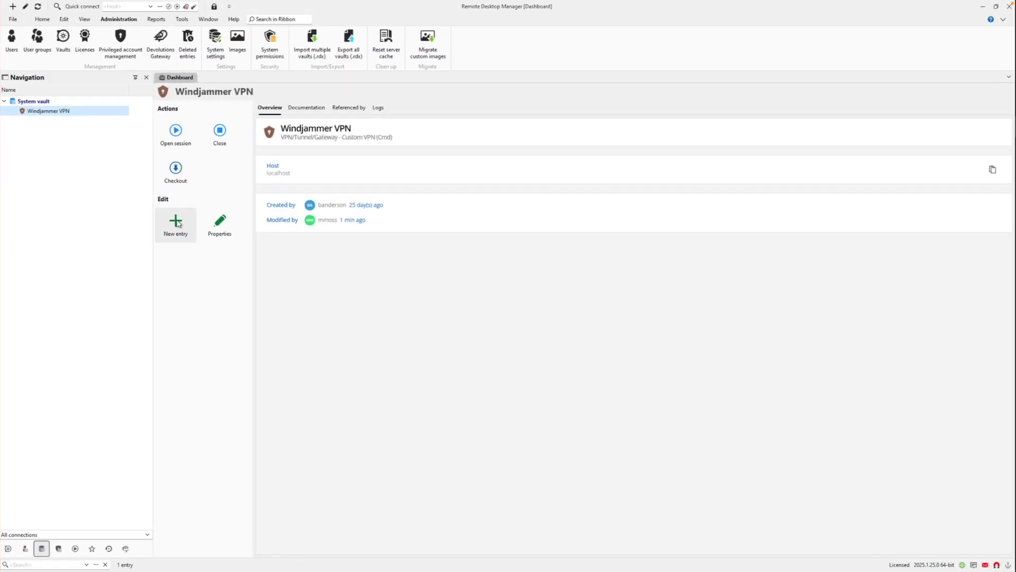
click(176, 222)
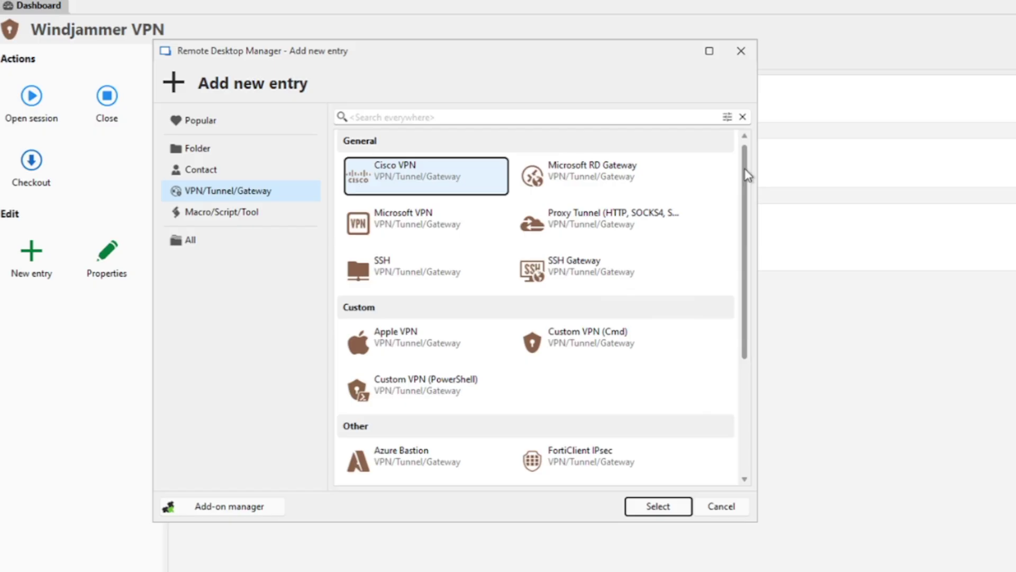
drag(746, 175, 733, 331)
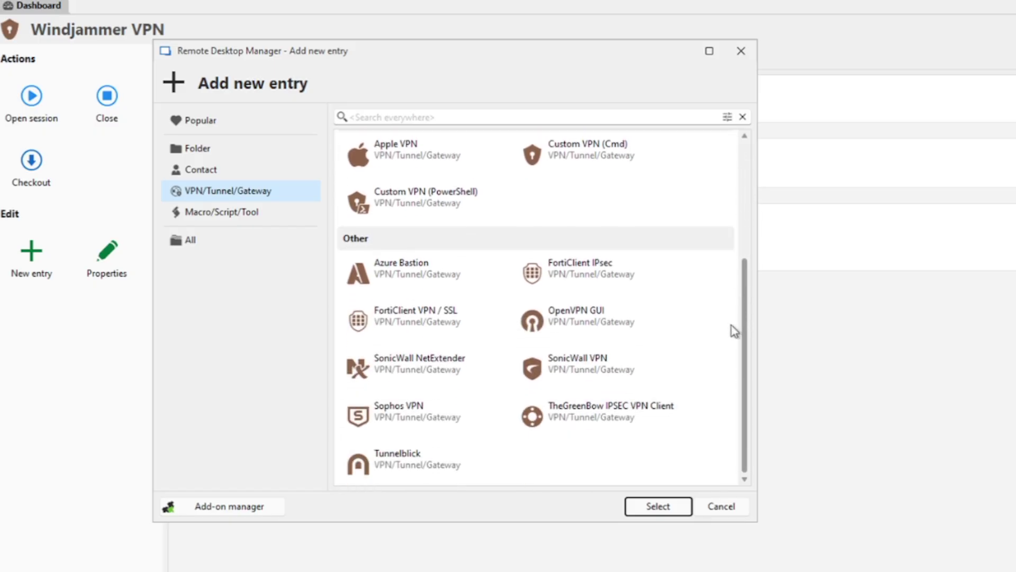
click(235, 506)
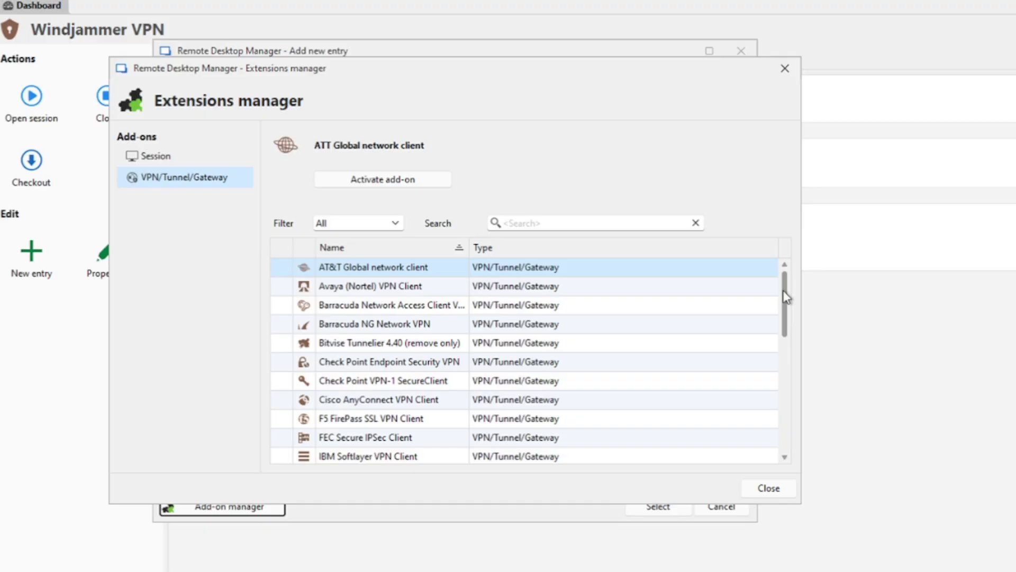
drag(784, 296, 778, 412)
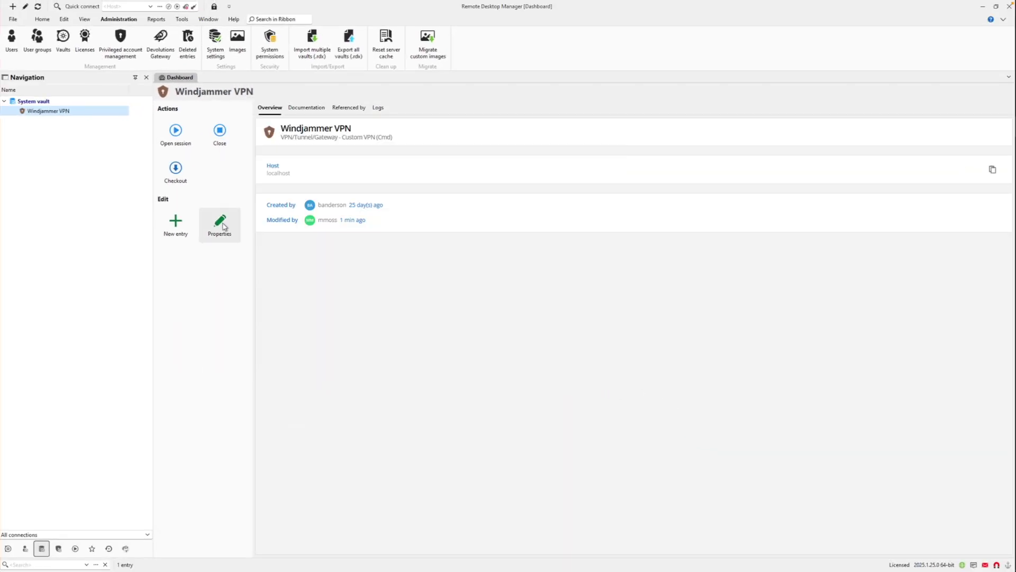
click(217, 225)
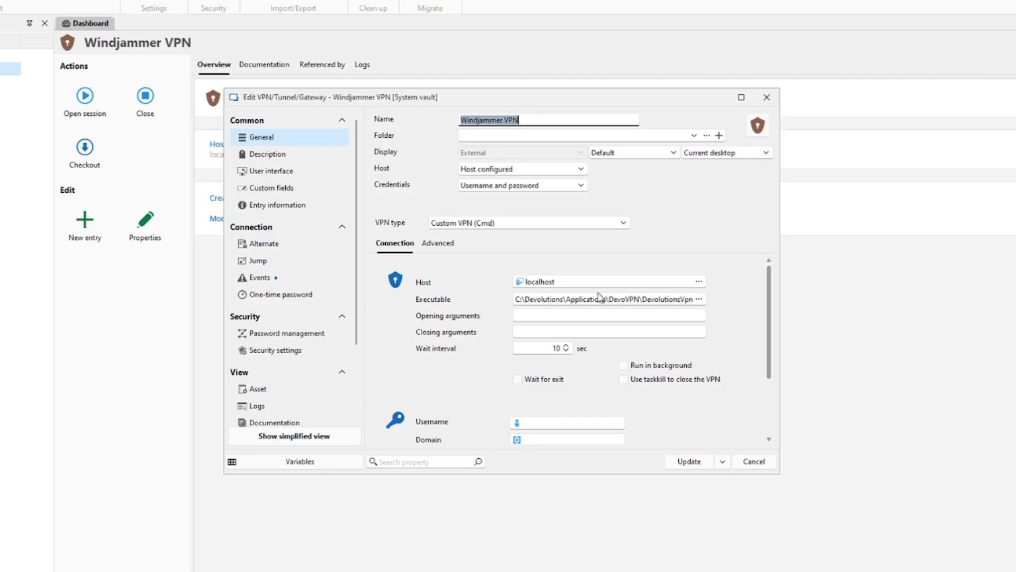
click(480, 223)
click(464, 256)
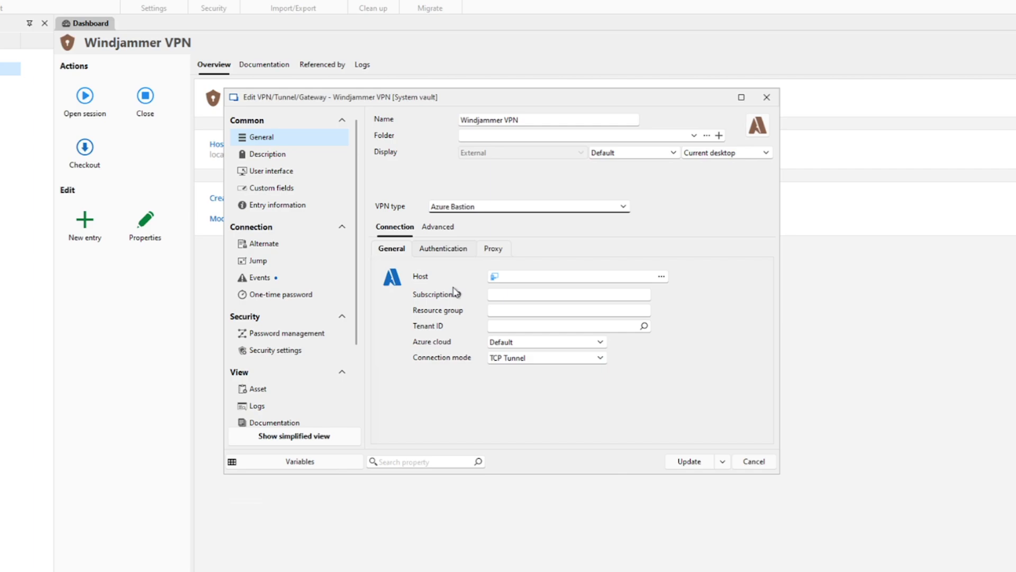
click(446, 250)
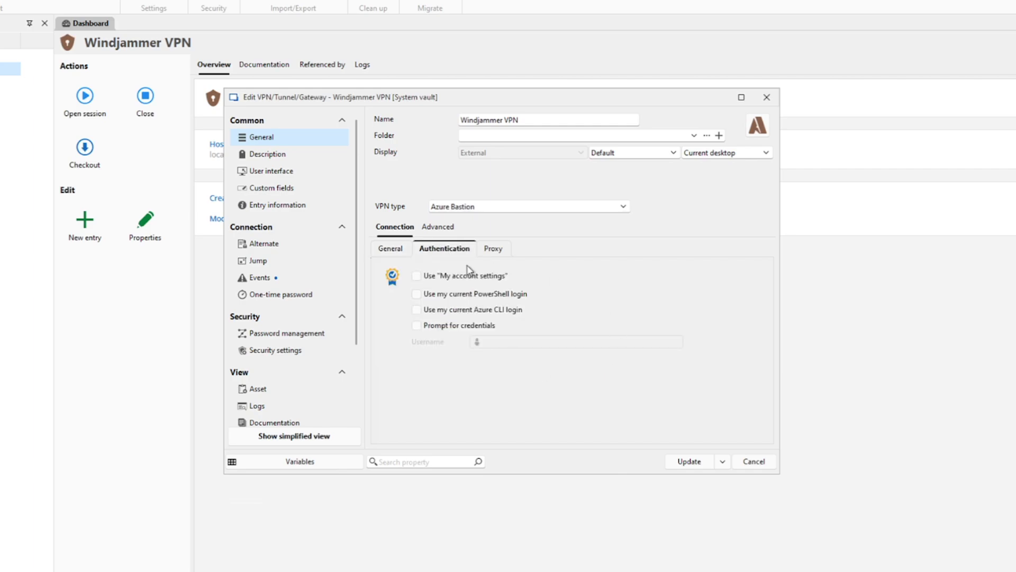
click(377, 248)
click(501, 209)
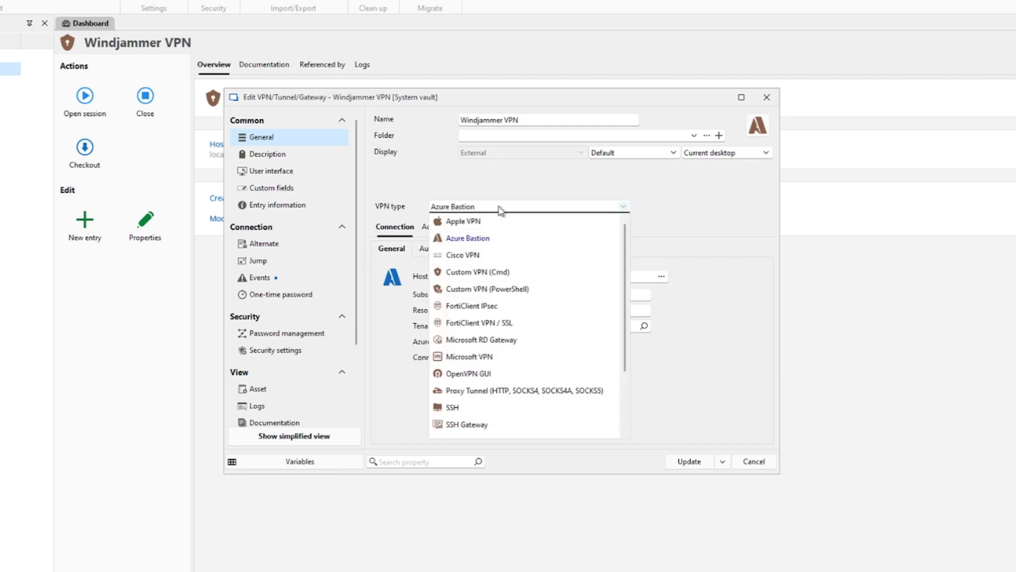
click(501, 280)
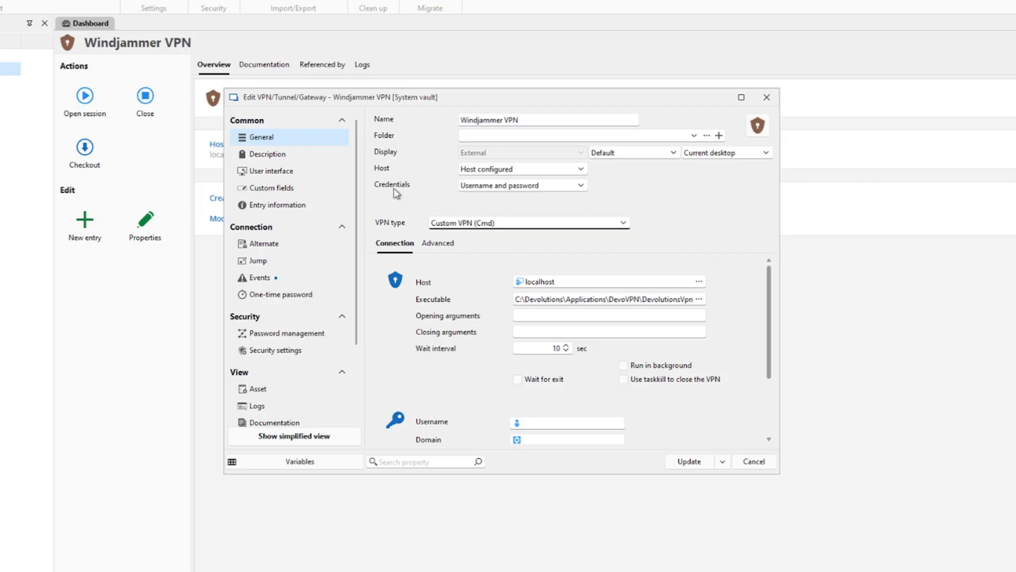
Set the Windjammer VPN's credential source to Find by name (user vault)
click(496, 186)
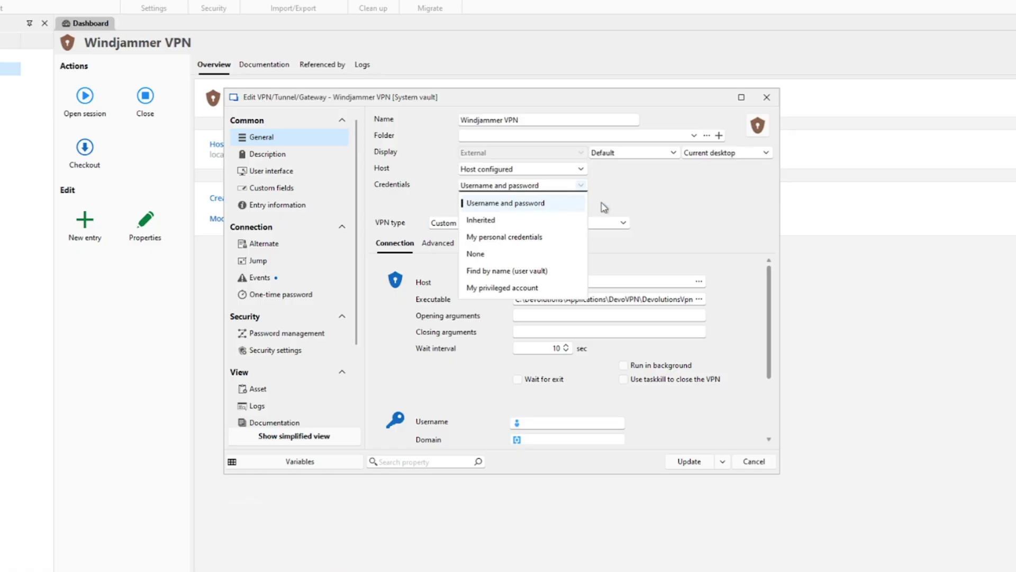
drag(769, 317, 770, 333)
scroll(714, 341, down, 2)
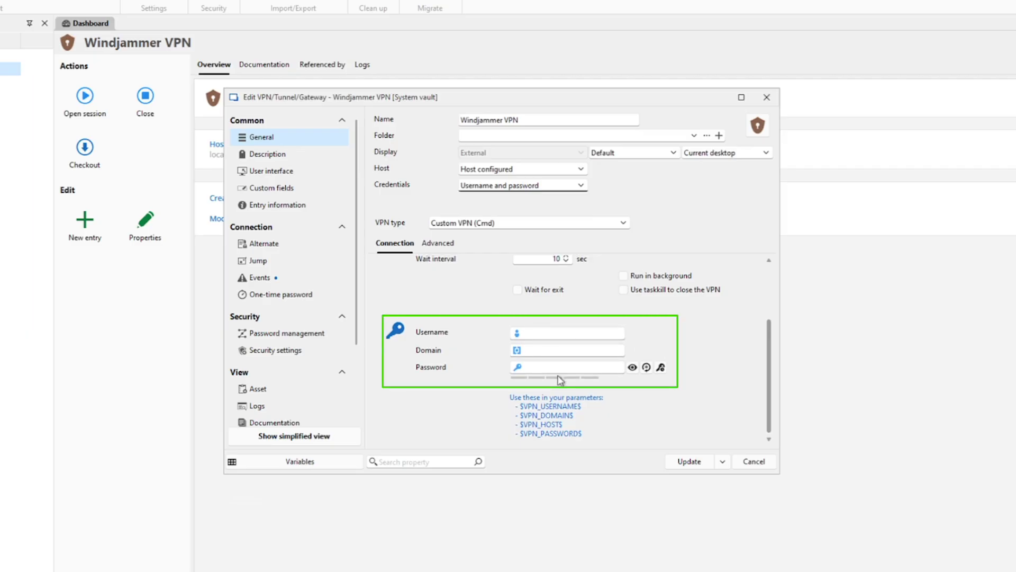
drag(768, 389, 774, 324)
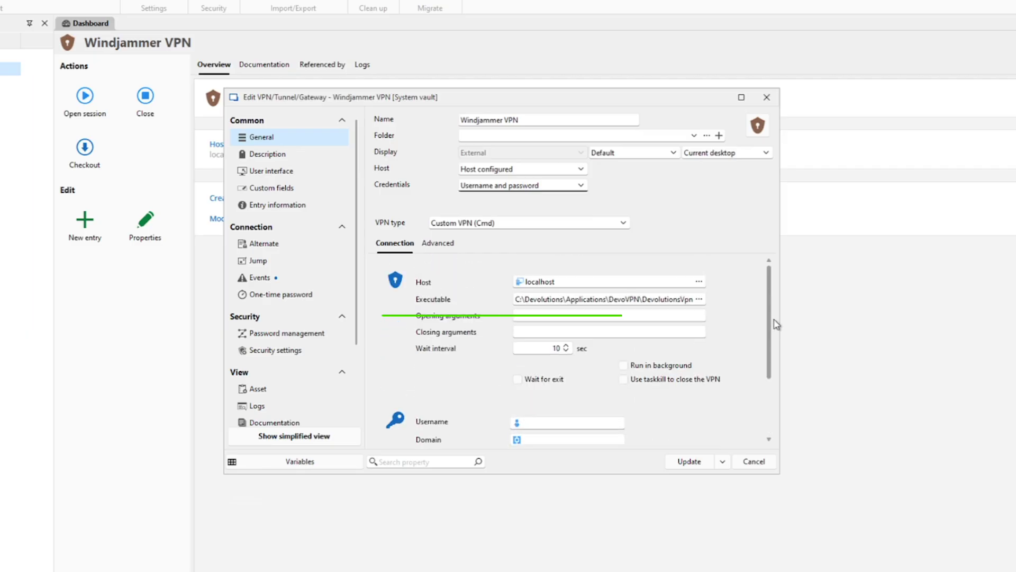
click(540, 193)
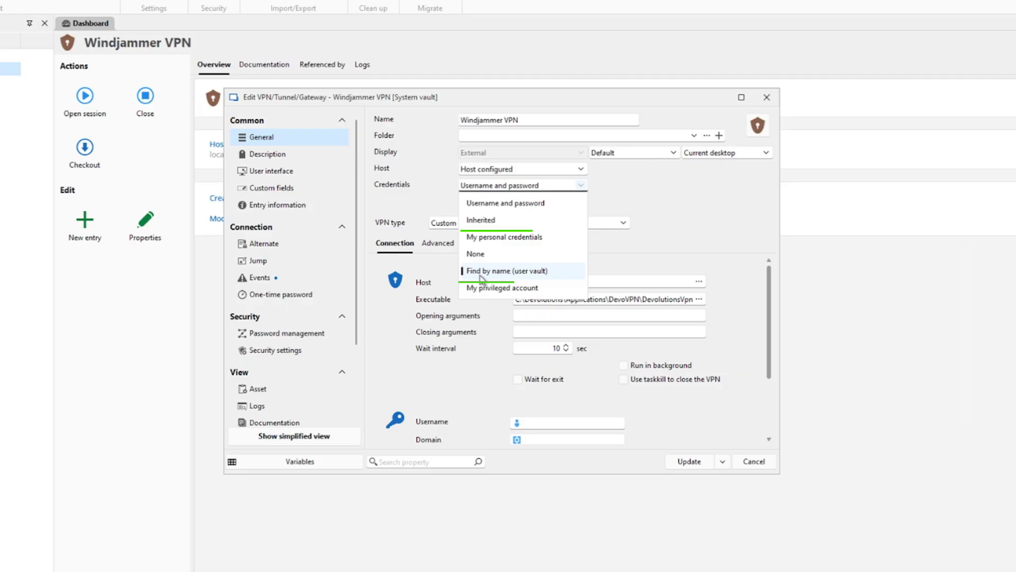
click(566, 279)
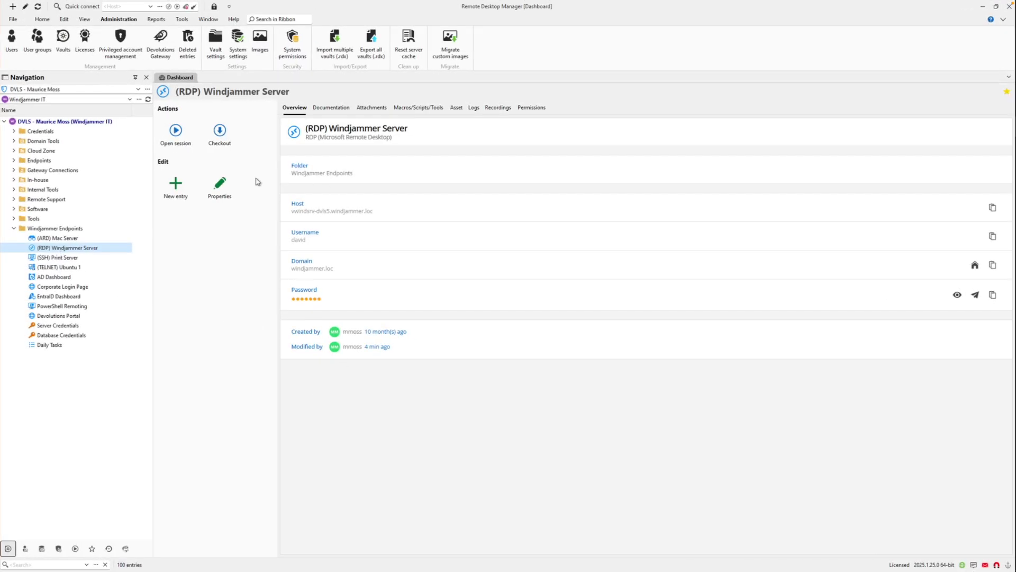
Open the RDP server's VPN/Tunnel/Gateway settings and review the Connect choices
click(221, 189)
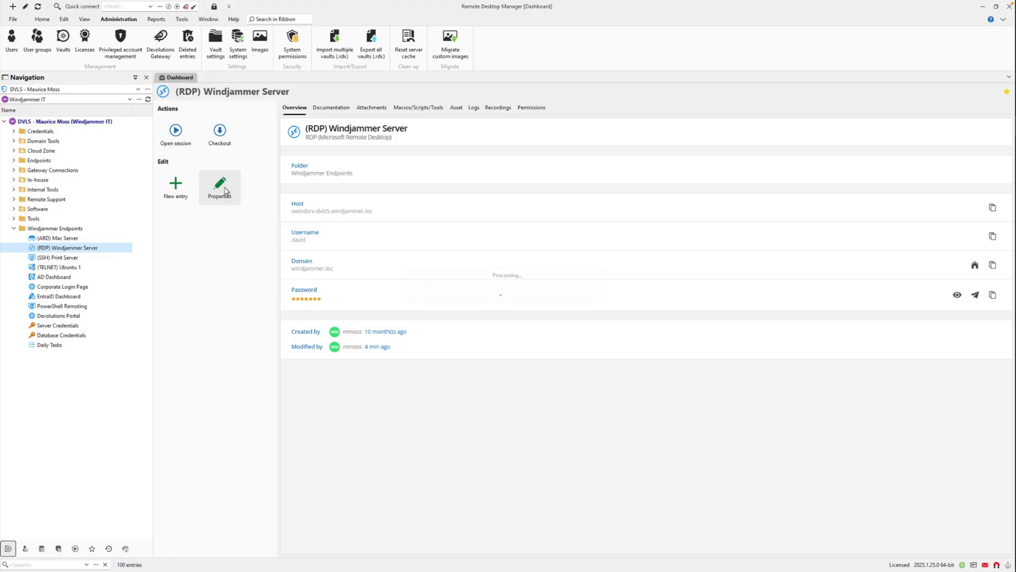
click(267, 221)
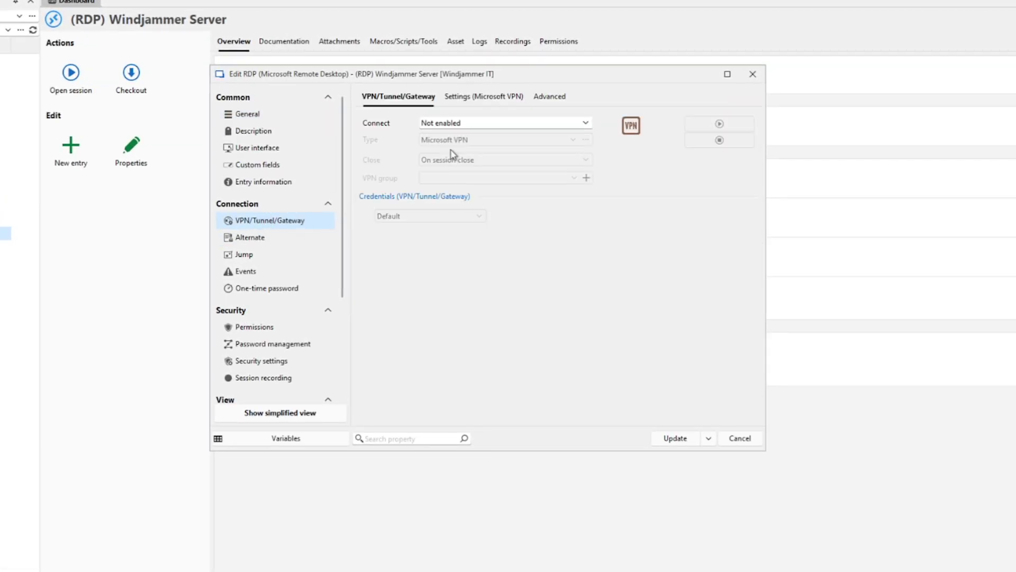
click(553, 123)
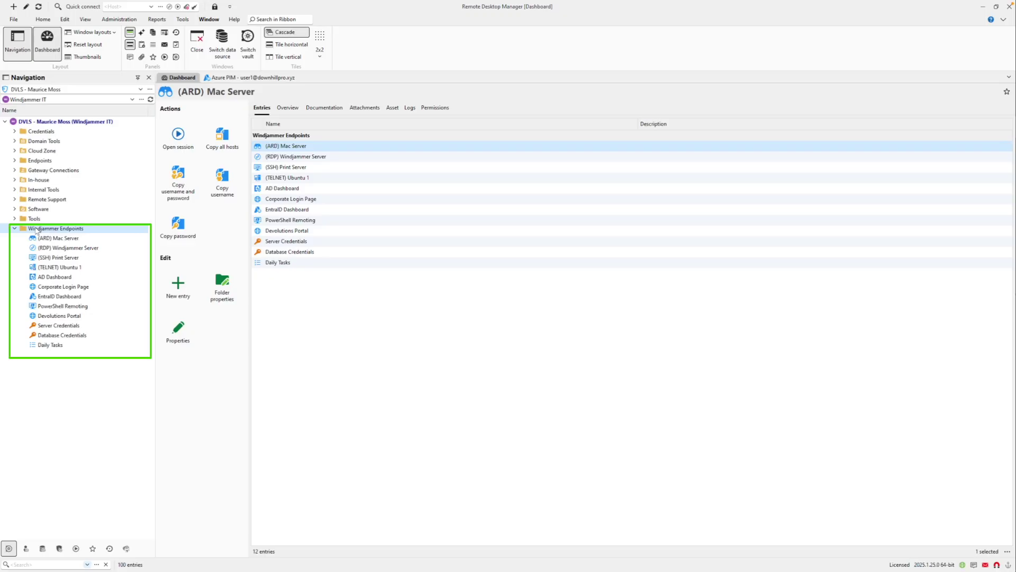
Try setting the Windjammer Endpoints folder's VPN type to VPN link, then cancel the change
right_click(36, 230)
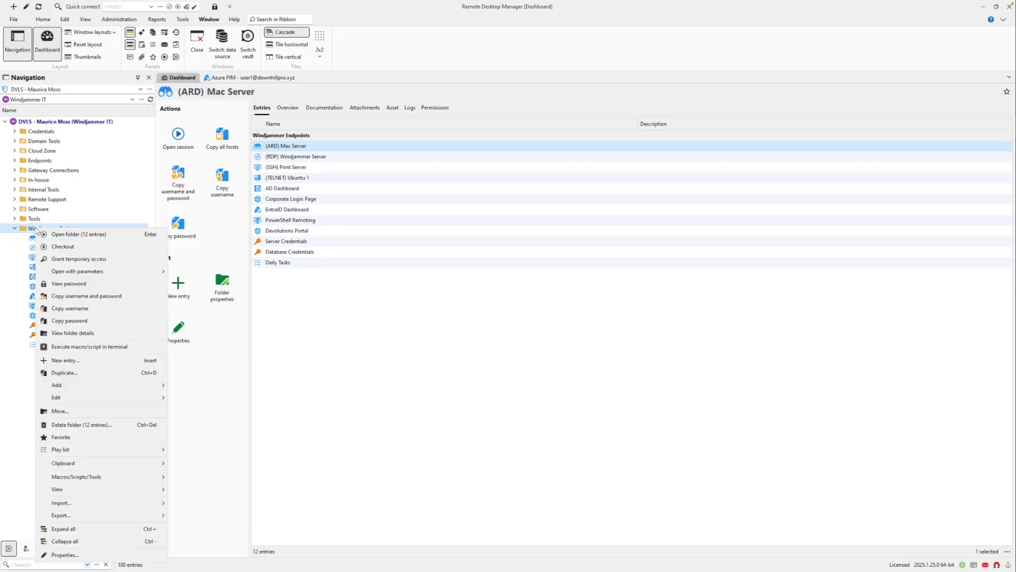
click(65, 555)
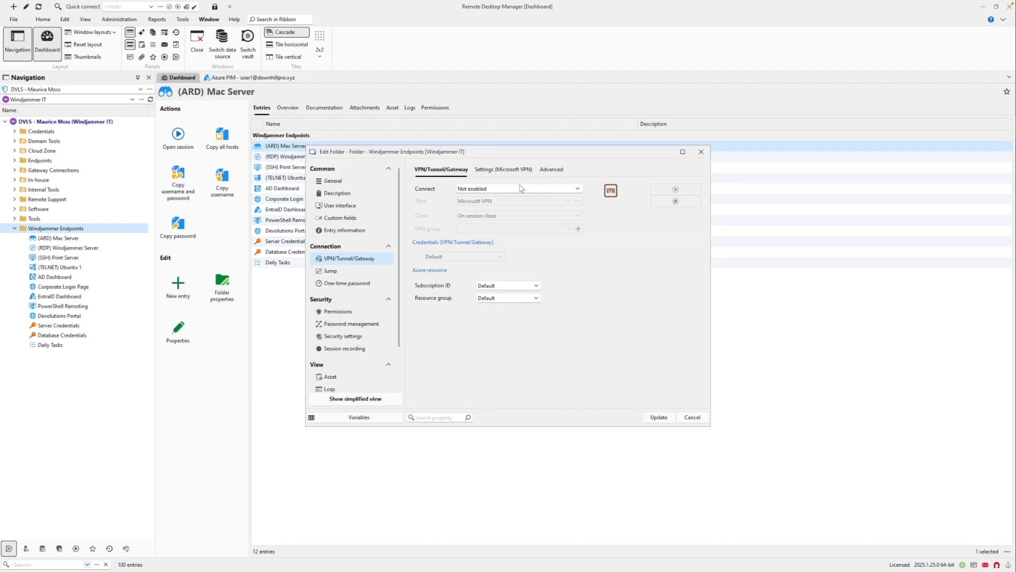
click(505, 187)
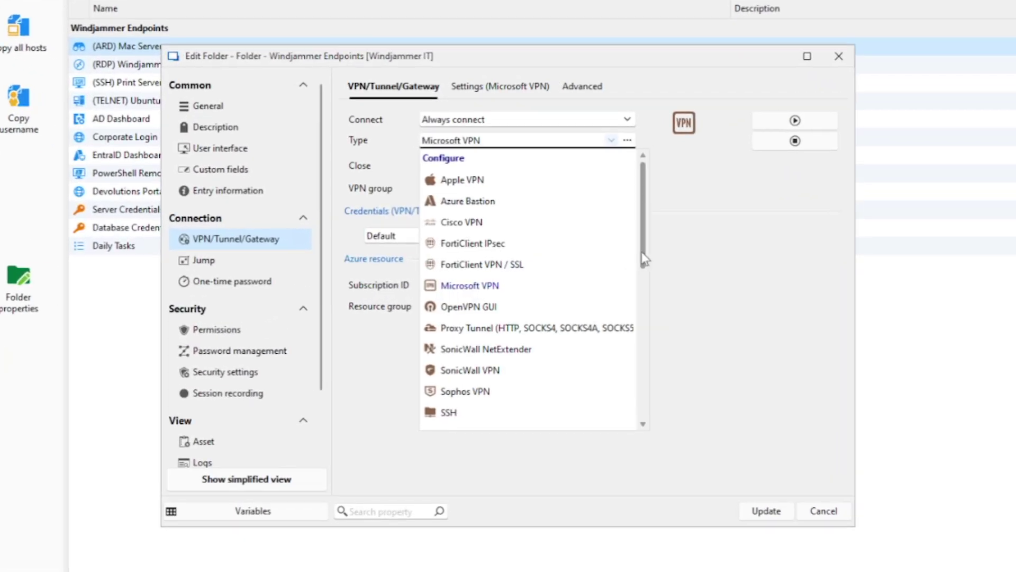
drag(634, 219, 637, 414)
click(464, 408)
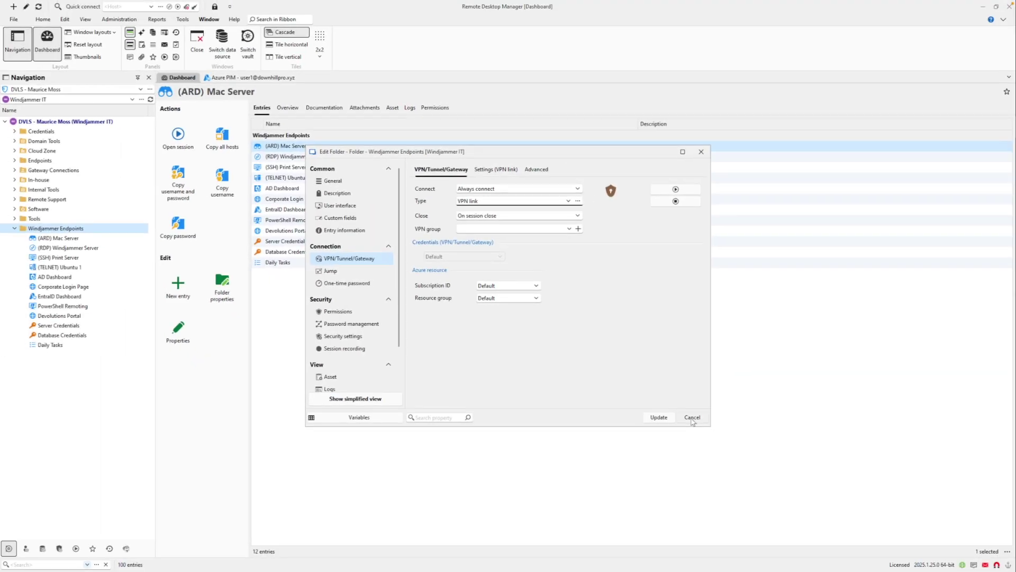
click(692, 418)
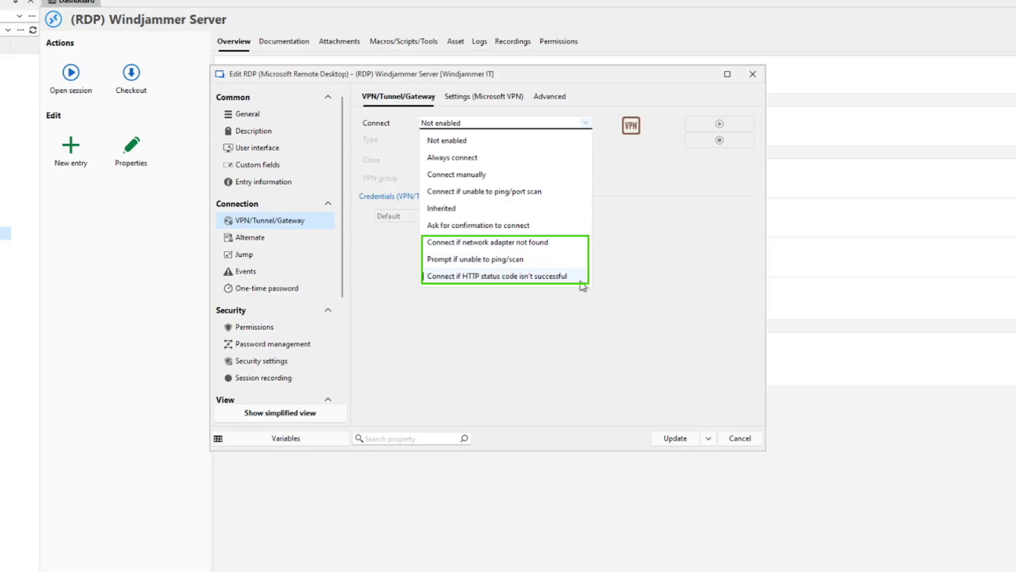
Set Connect to Always connect and, after previewing Azure Bastion, the VPN type to VPN link
click(457, 158)
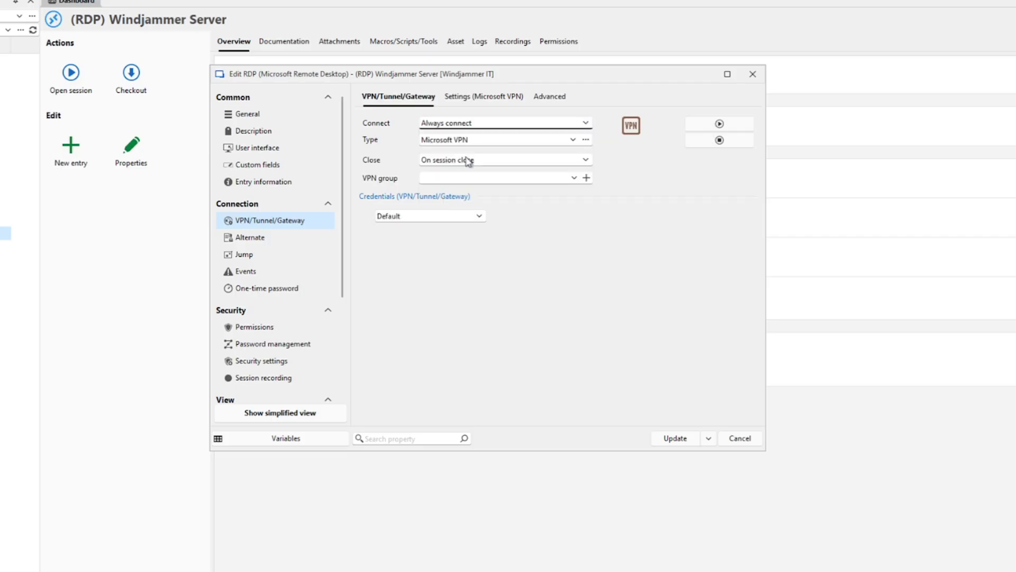
click(573, 139)
click(458, 189)
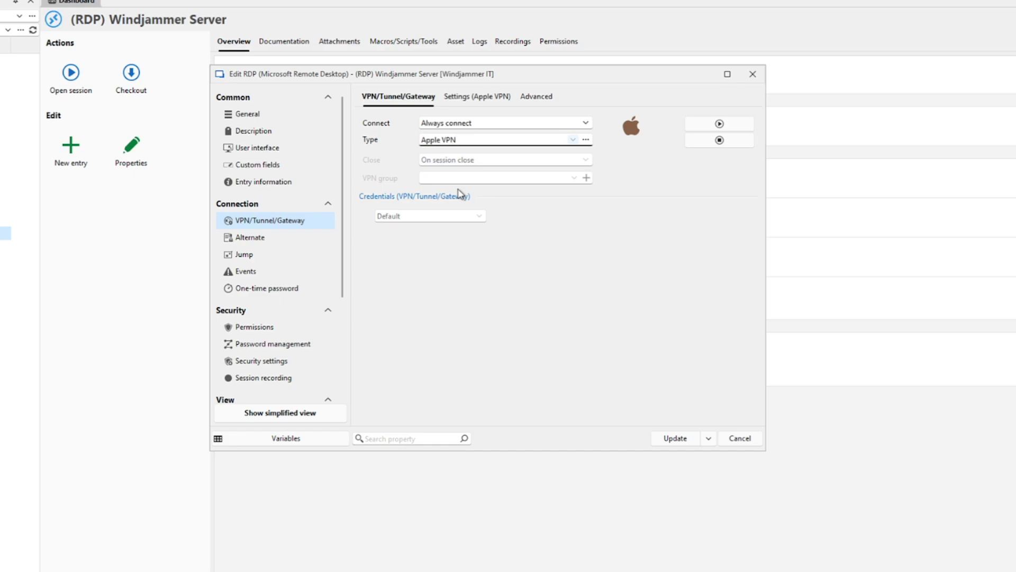
click(488, 100)
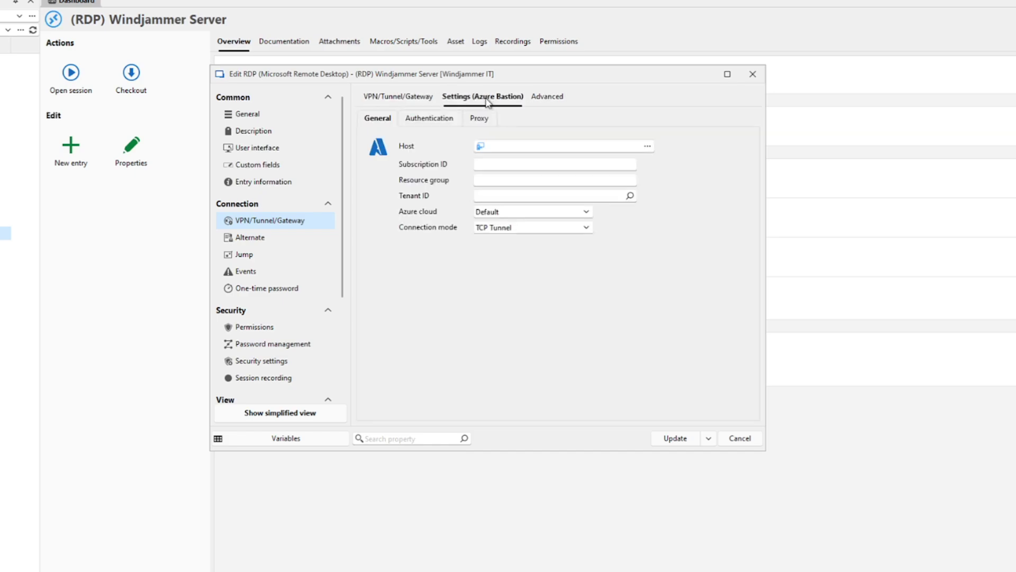
click(401, 98)
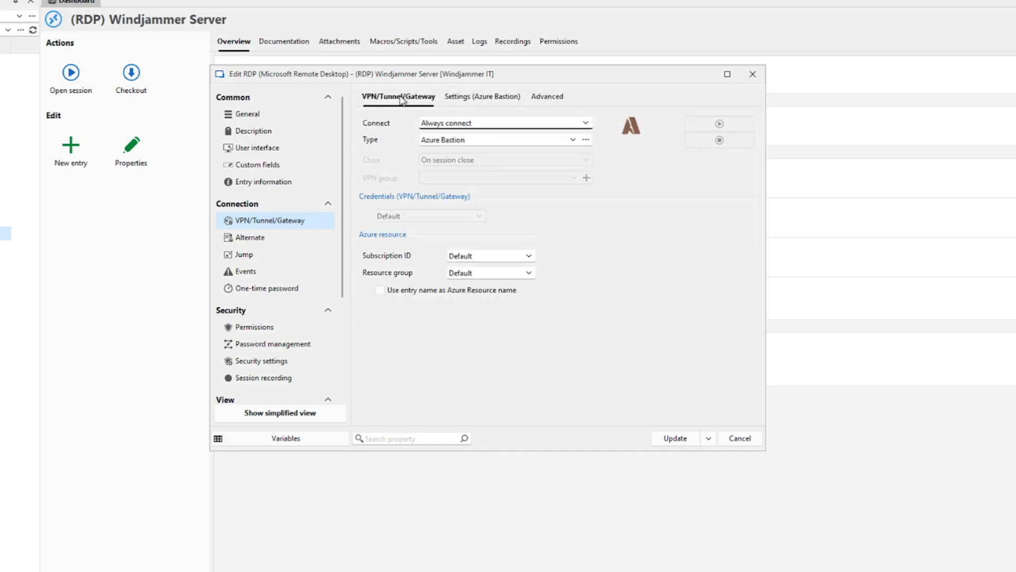
click(573, 139)
drag(594, 178, 589, 344)
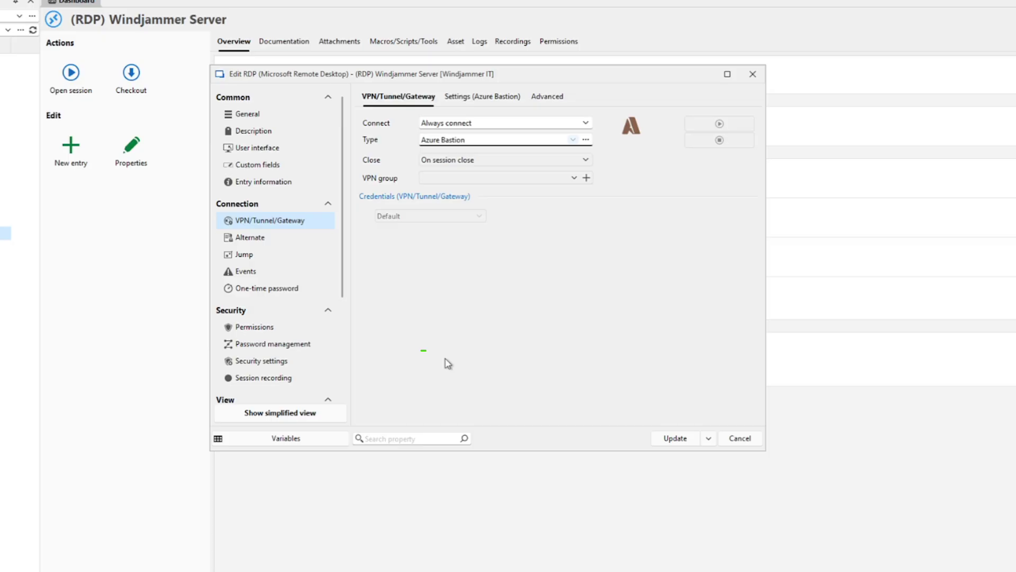
click(448, 358)
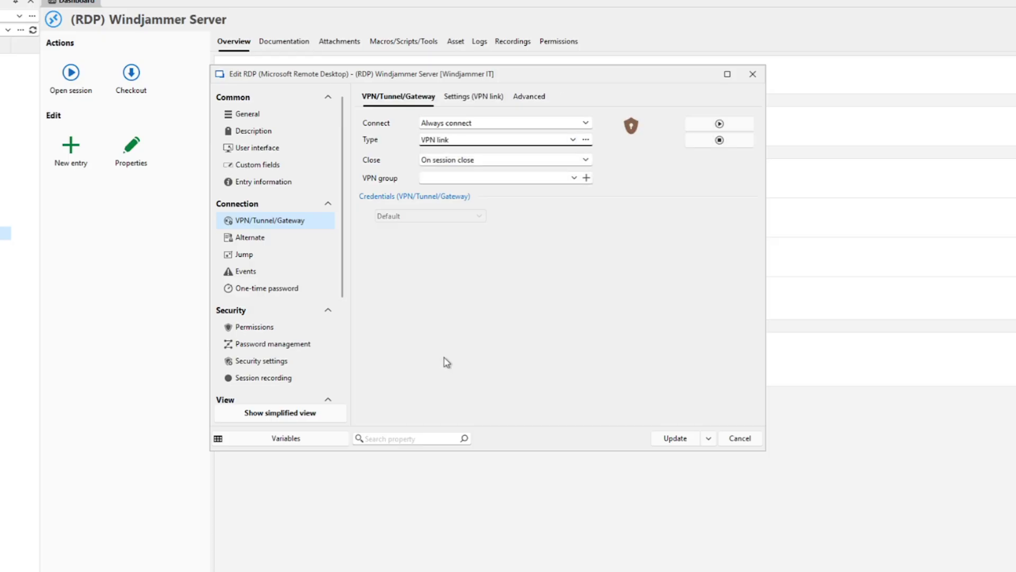
Choose Windjammer VPN as the Windows VPN in the VPN link settings
click(459, 100)
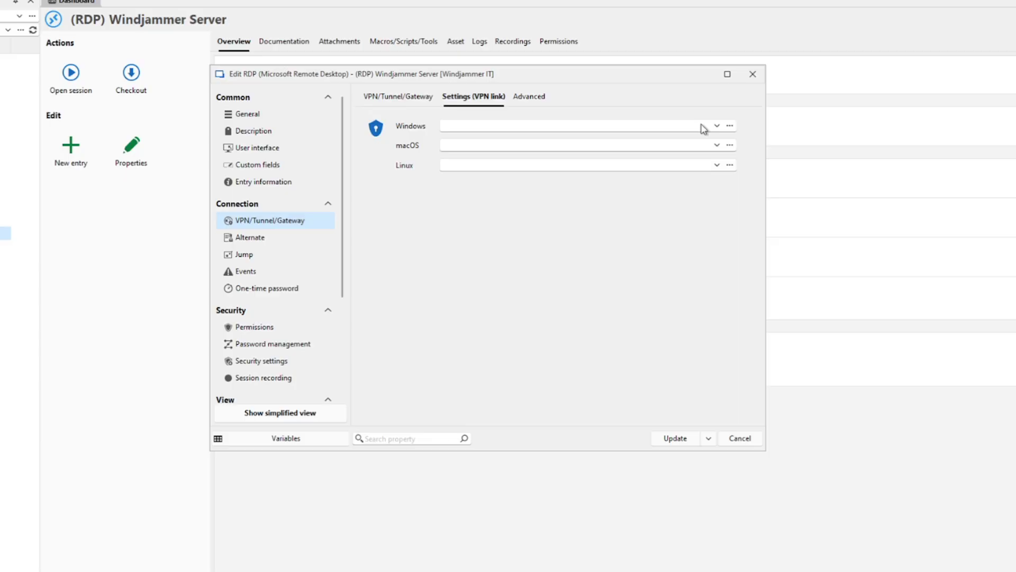
click(717, 127)
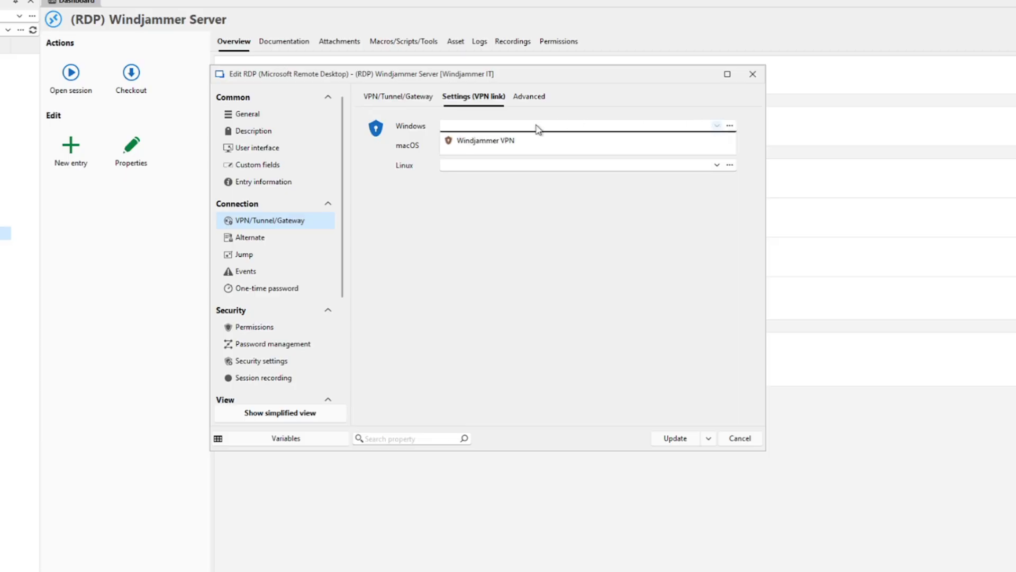
click(478, 142)
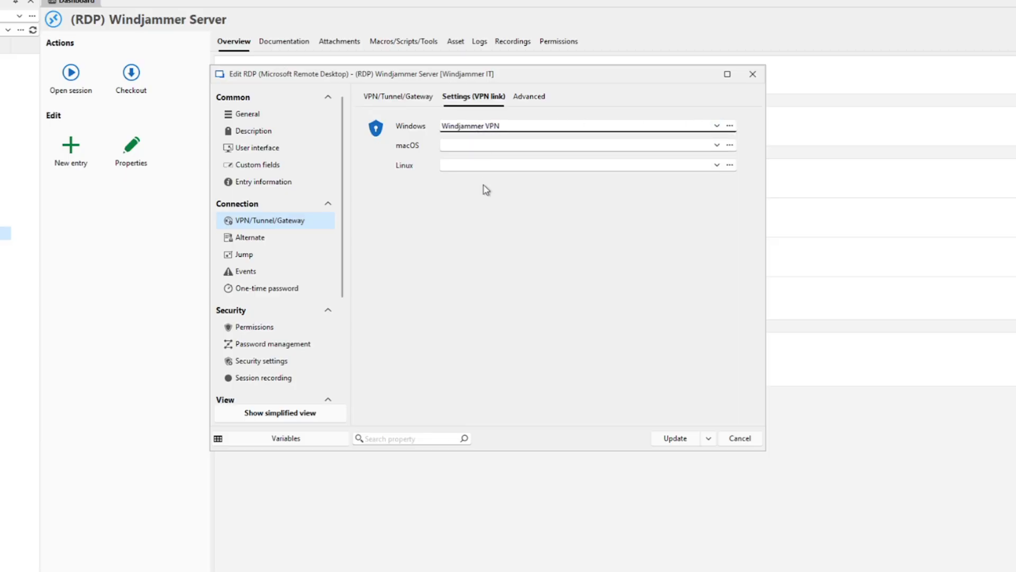
Set the VPN's Close option to Confirm disconnect
click(401, 99)
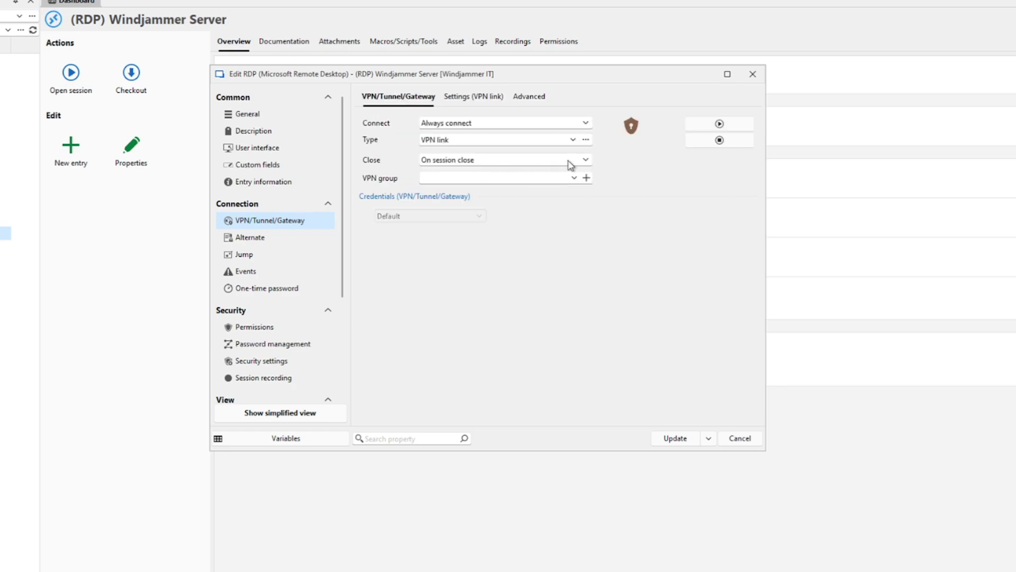
click(586, 163)
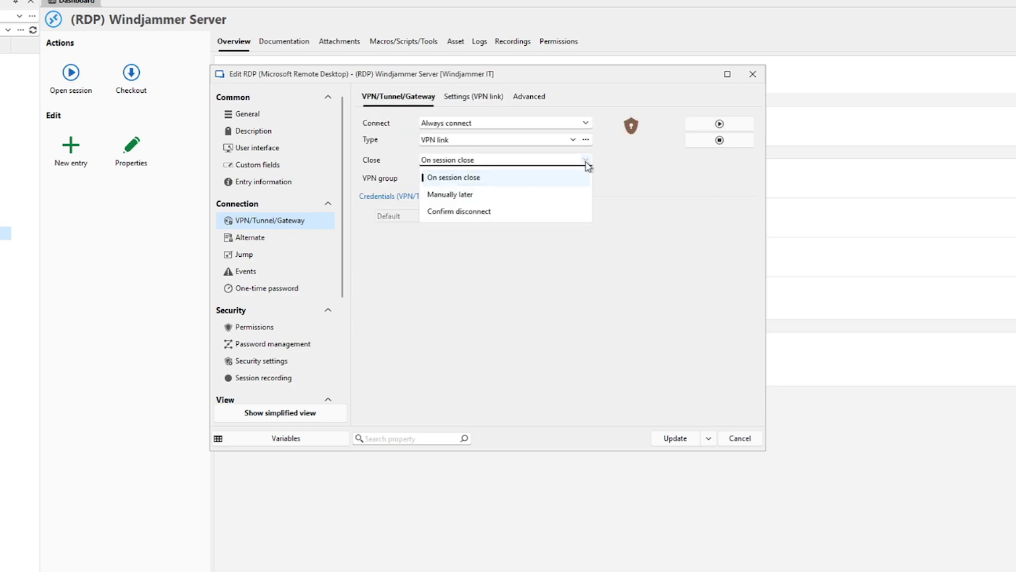
click(475, 217)
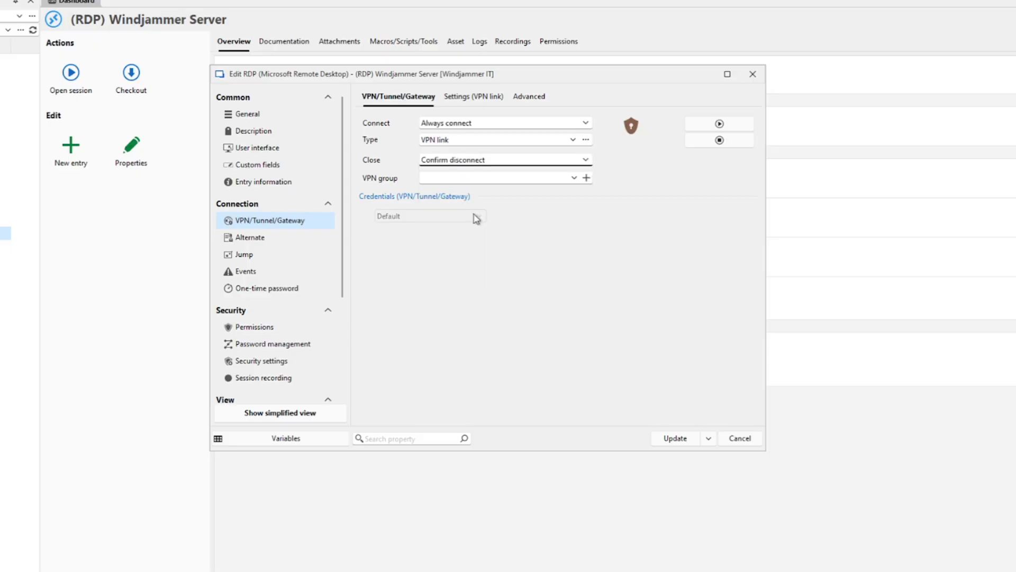
Save the entry and start a session, picking a credential from the Windjammer credentials folder
click(653, 422)
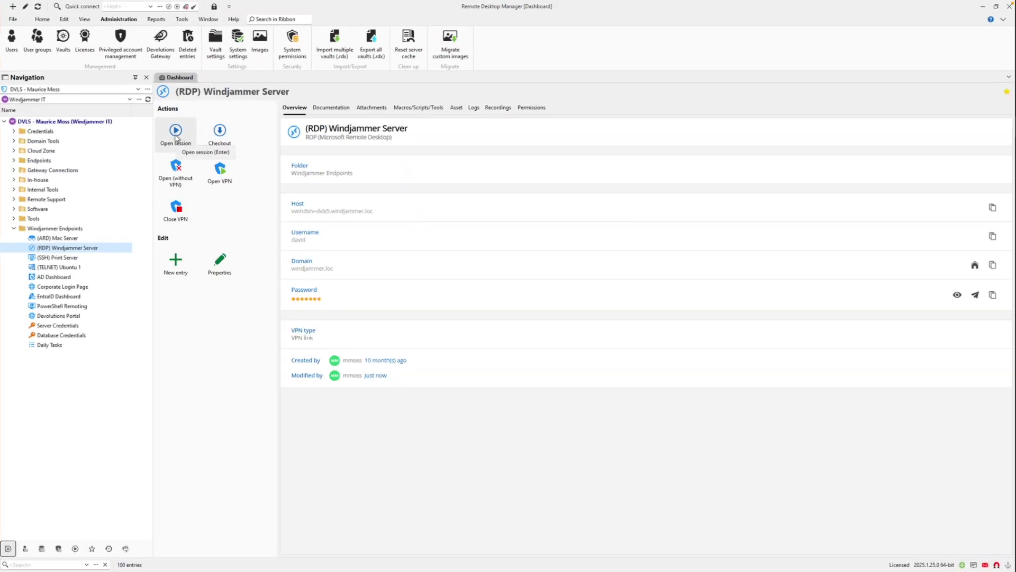
click(176, 135)
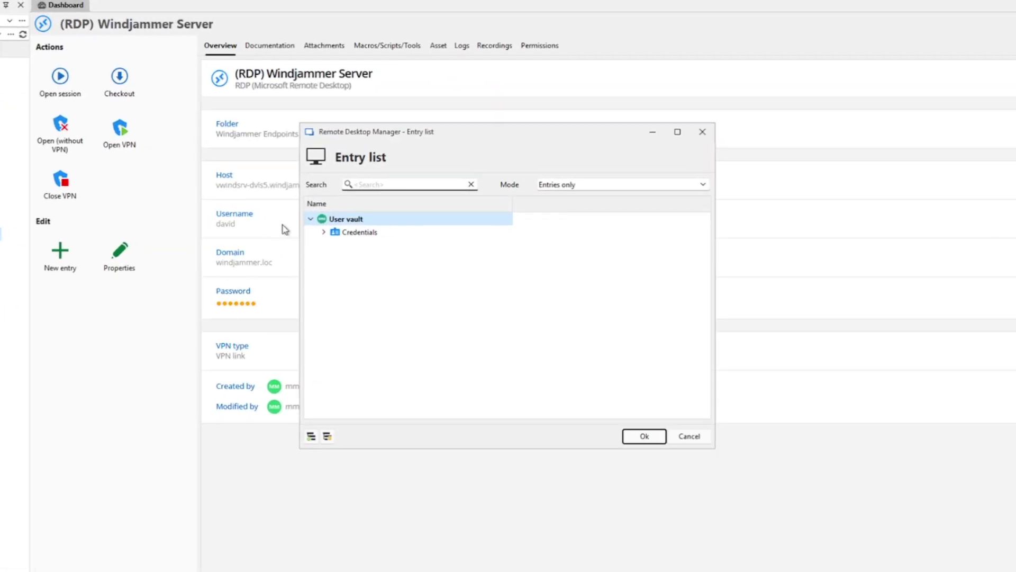
click(321, 231)
click(334, 270)
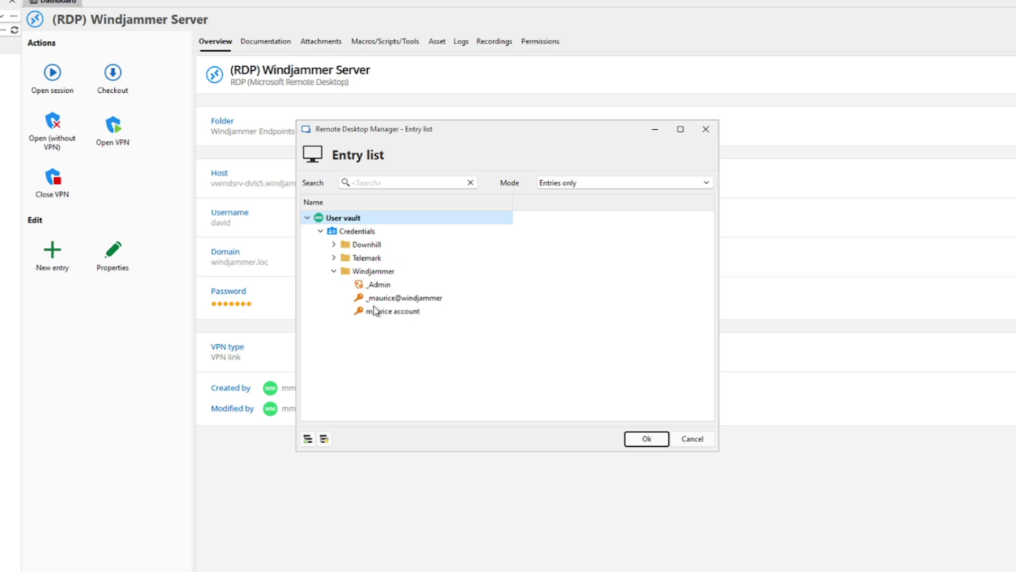
click(381, 313)
Connect with that credential, then agree to close the VPN when the session ends
click(650, 441)
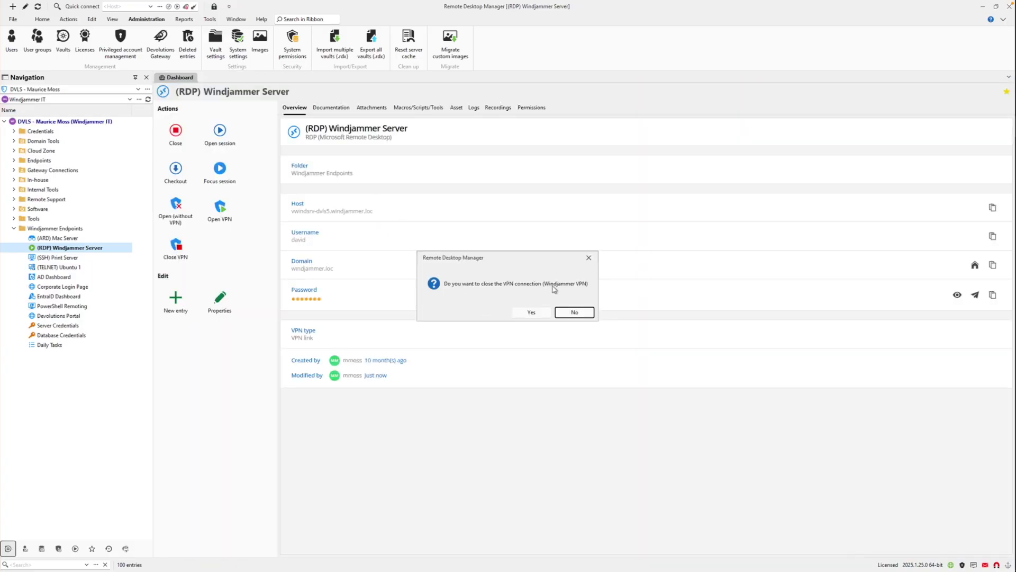
click(529, 312)
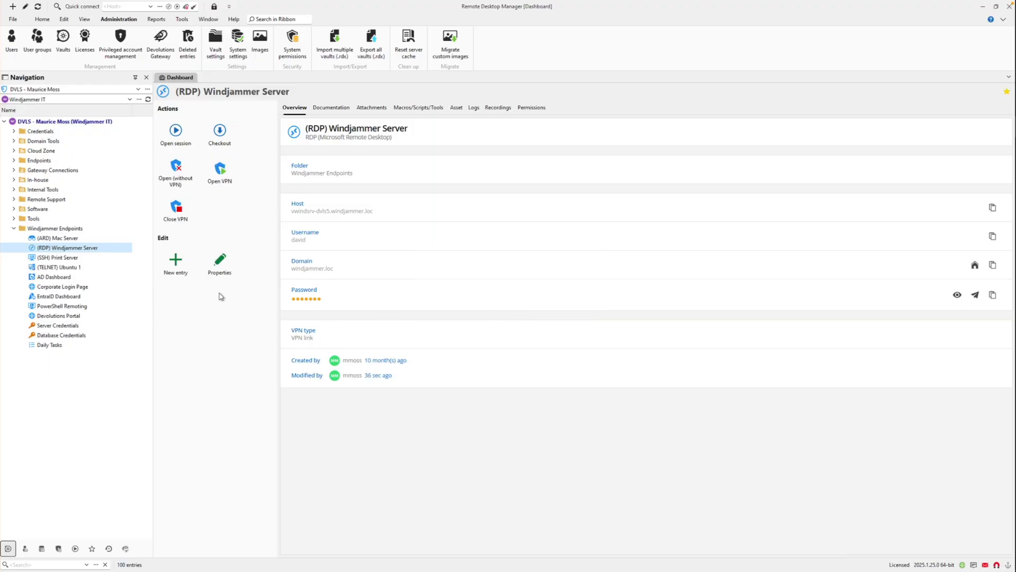
click(62, 239)
Change the Windjammer Server entry's VPN/Tunnel/Gateway type to Devolutions Gateway
click(64, 249)
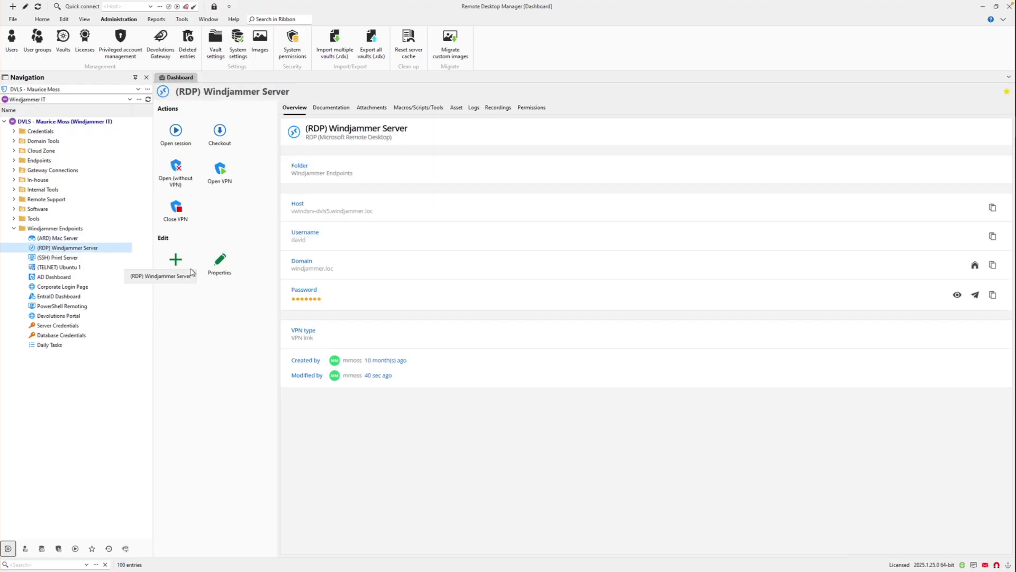
click(220, 265)
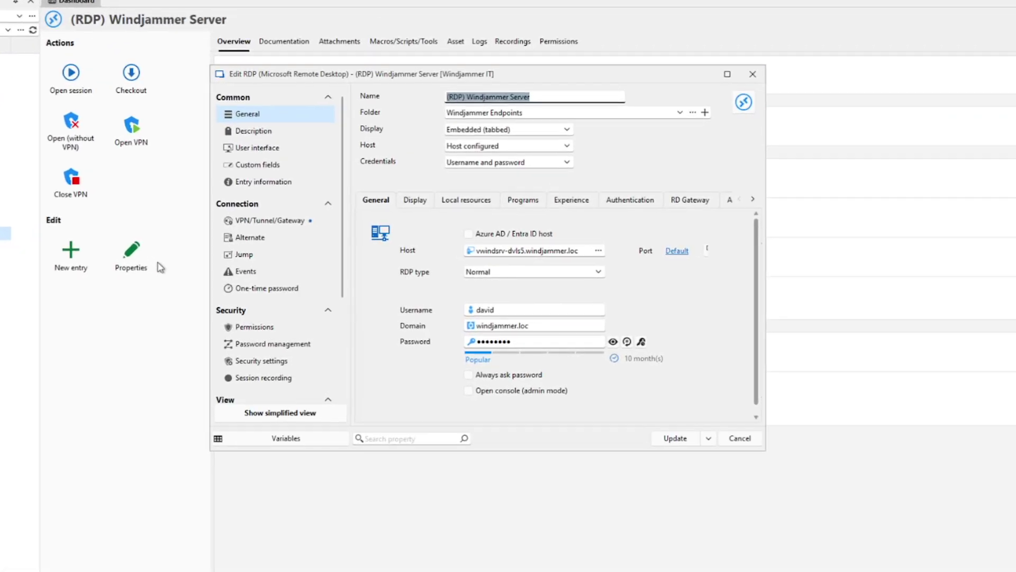
click(258, 225)
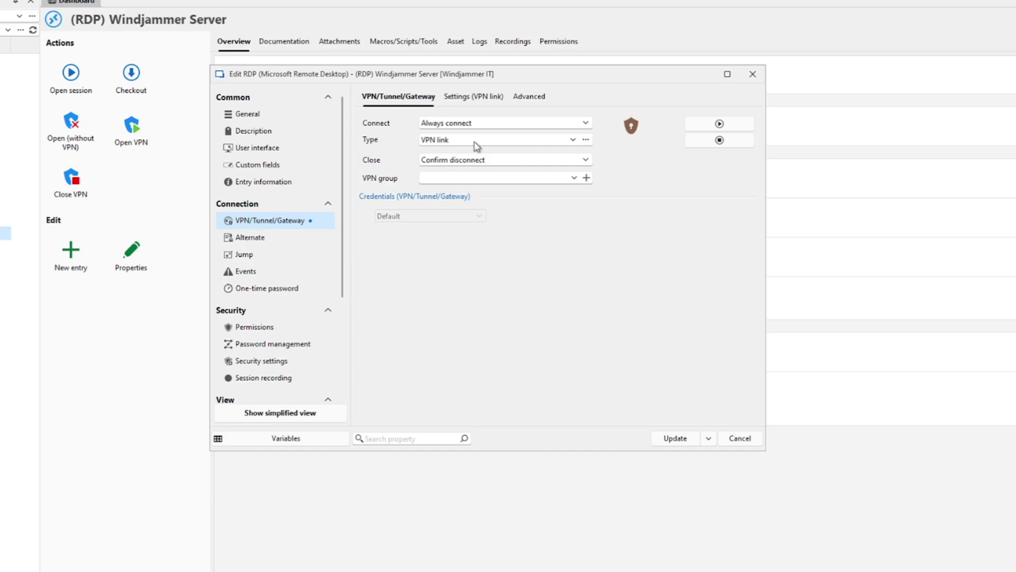
click(573, 140)
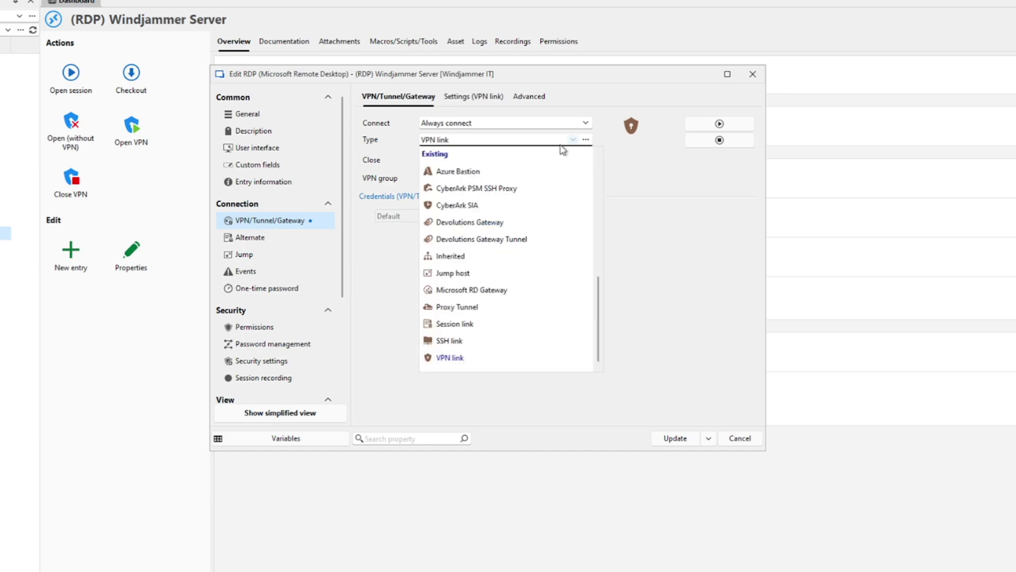
click(478, 224)
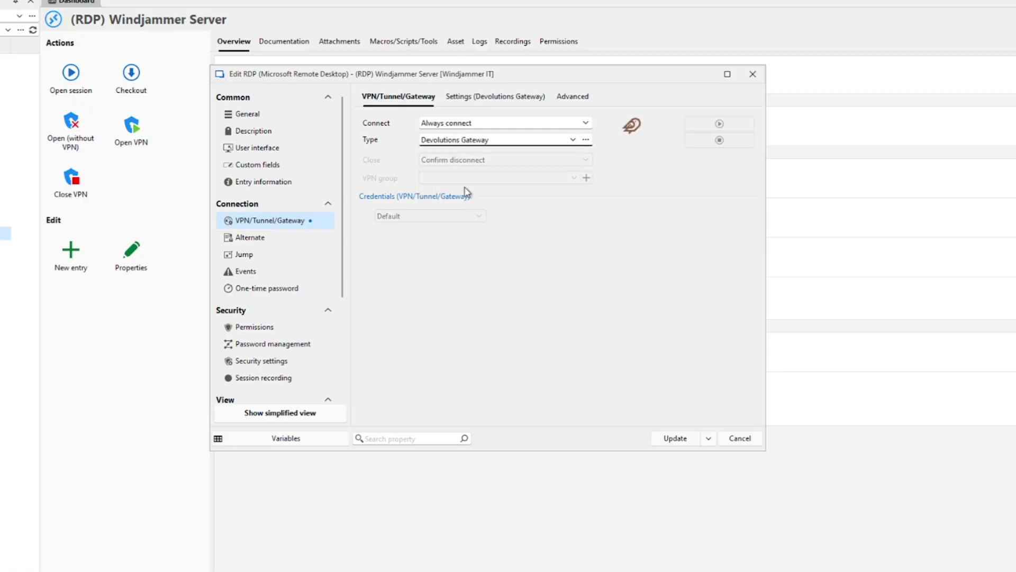
Route the connection through the WindjammerCo Windows Gateway
click(463, 98)
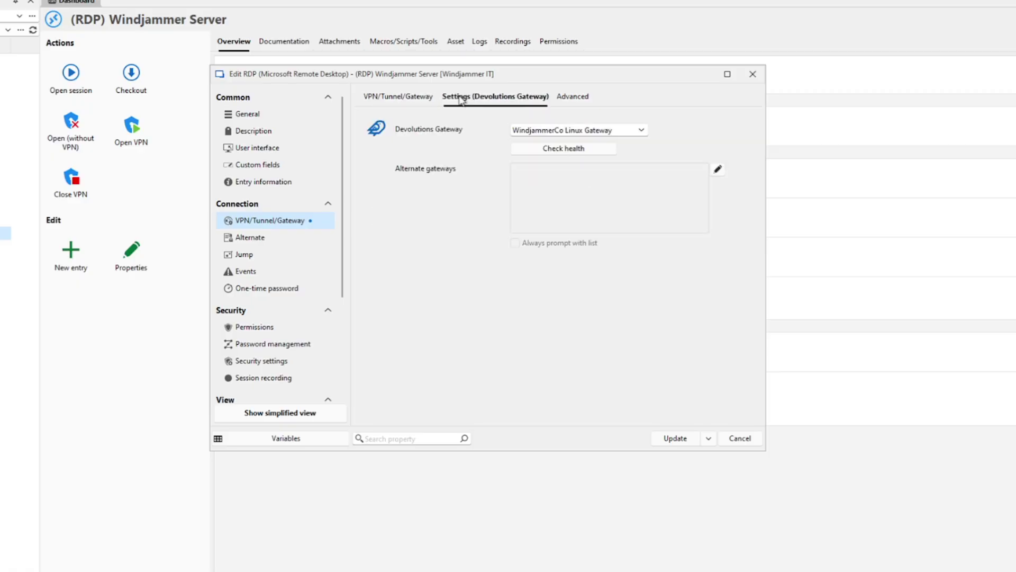
click(634, 130)
click(575, 172)
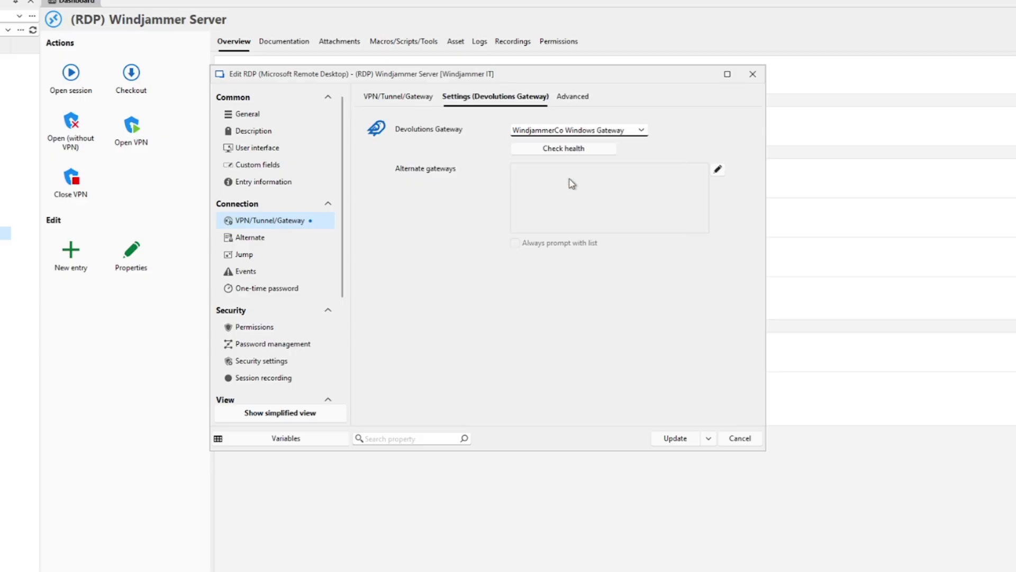
click(418, 101)
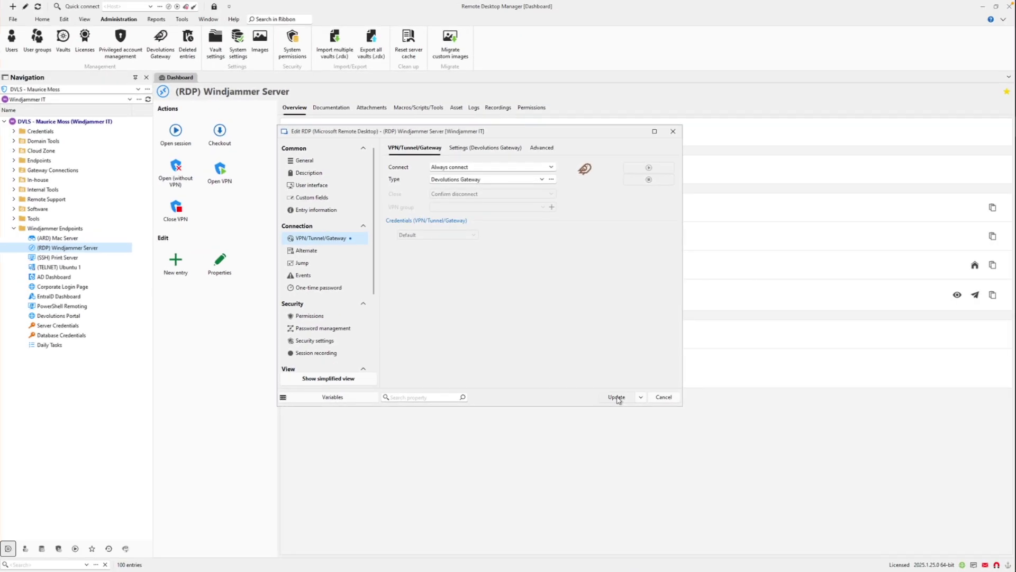
Save the entry's gateway settings and launch the Windjammer Server RDP session through the gateway
click(617, 398)
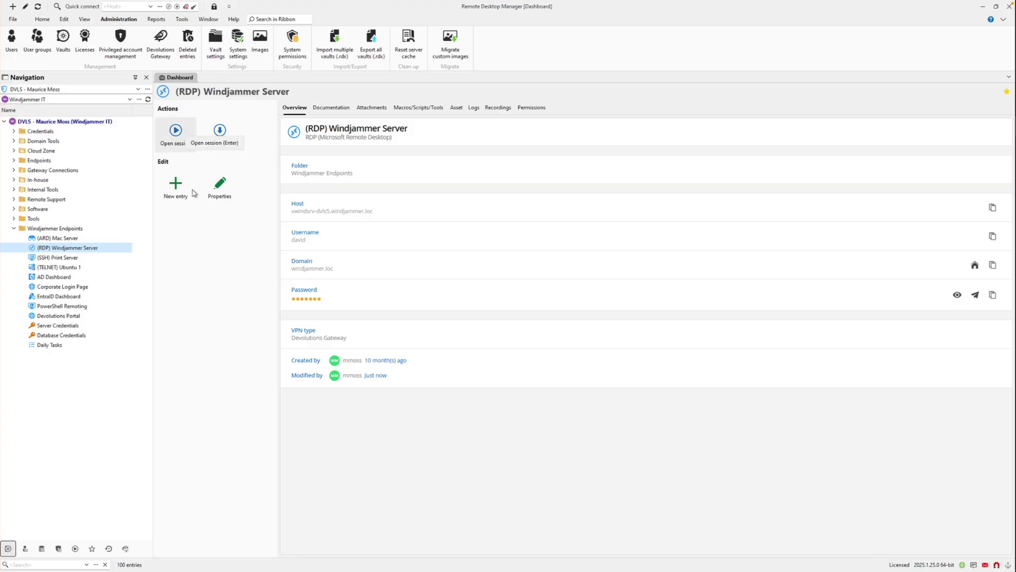
click(175, 137)
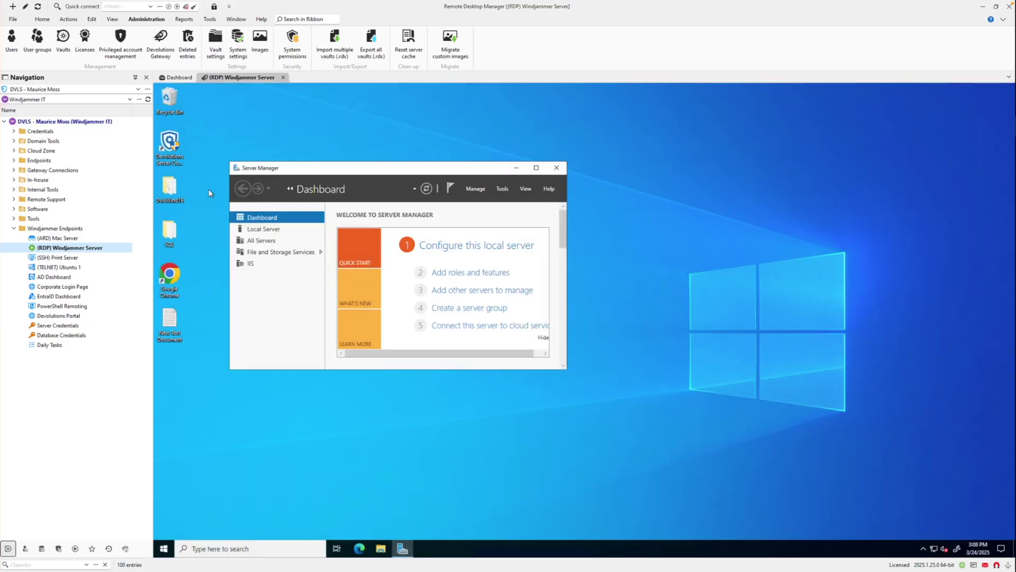
mouse_move(205, 79)
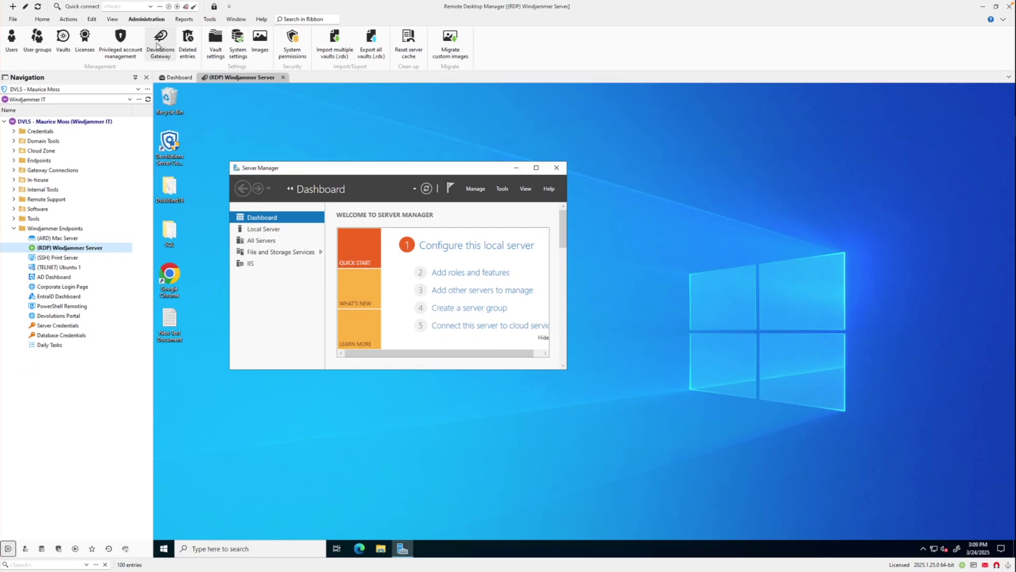
List the Devolutions Gateways and view WindjammerCo Windows Gateway's sessions, showing the active rdp connection
click(157, 46)
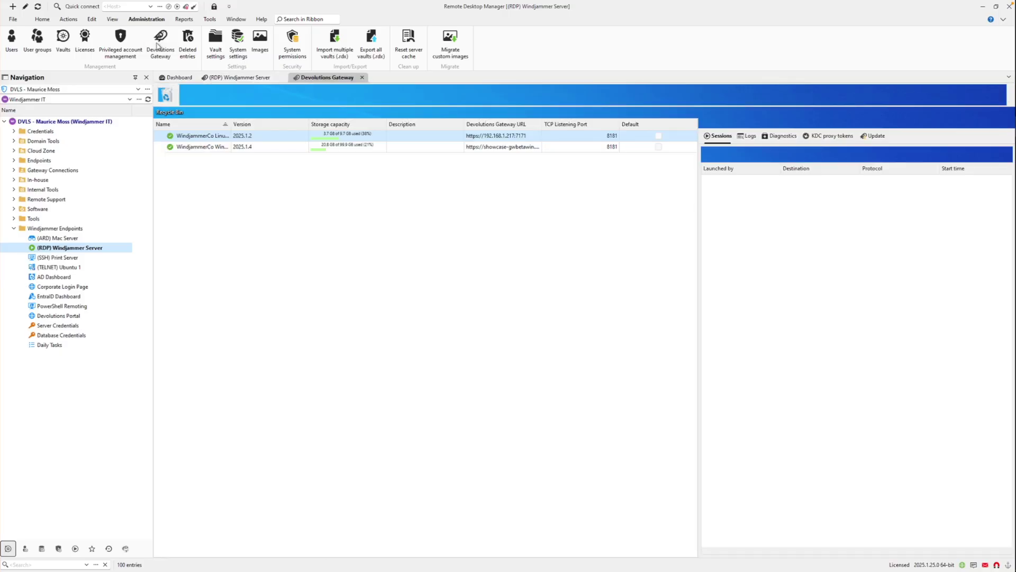
drag(231, 124, 319, 124)
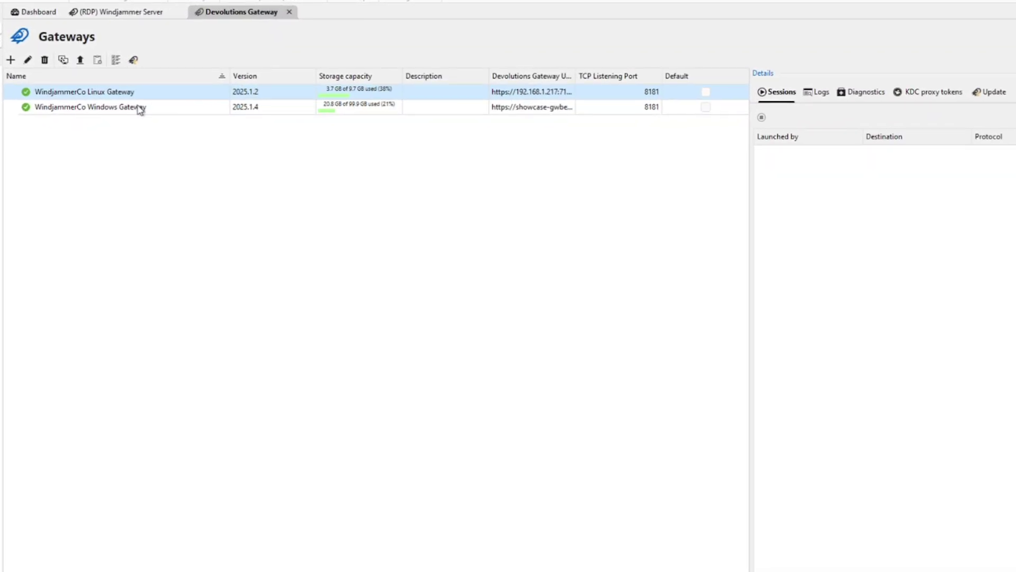
click(139, 110)
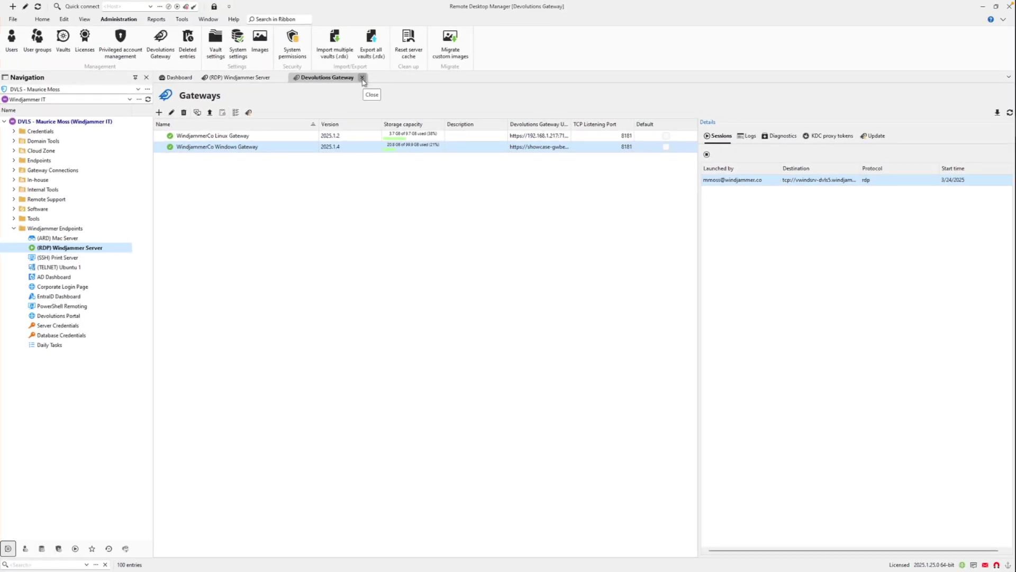
Close the Devolutions Gateway tab and the (RDP) Windjammer Server session tab
click(362, 78)
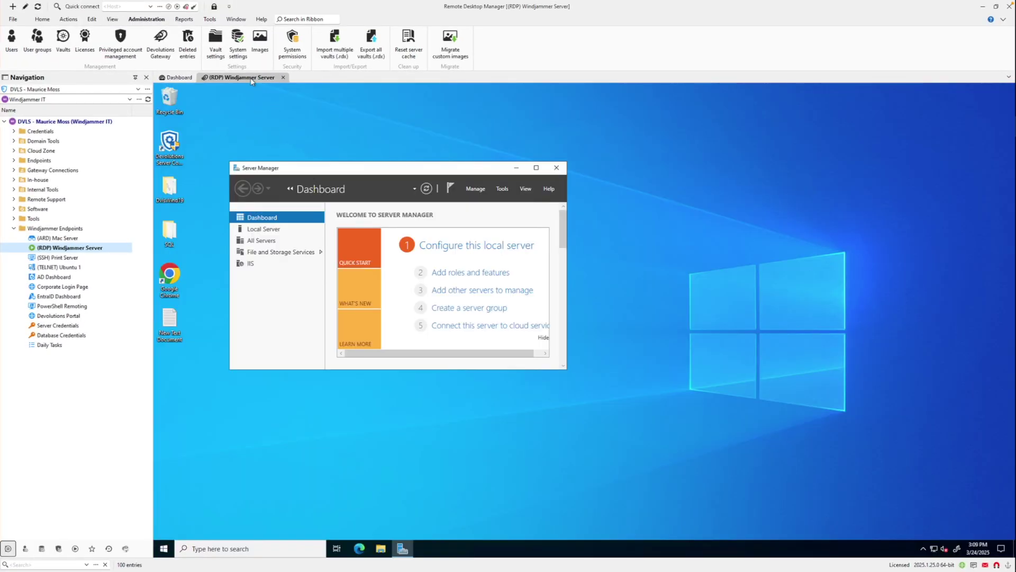
click(283, 78)
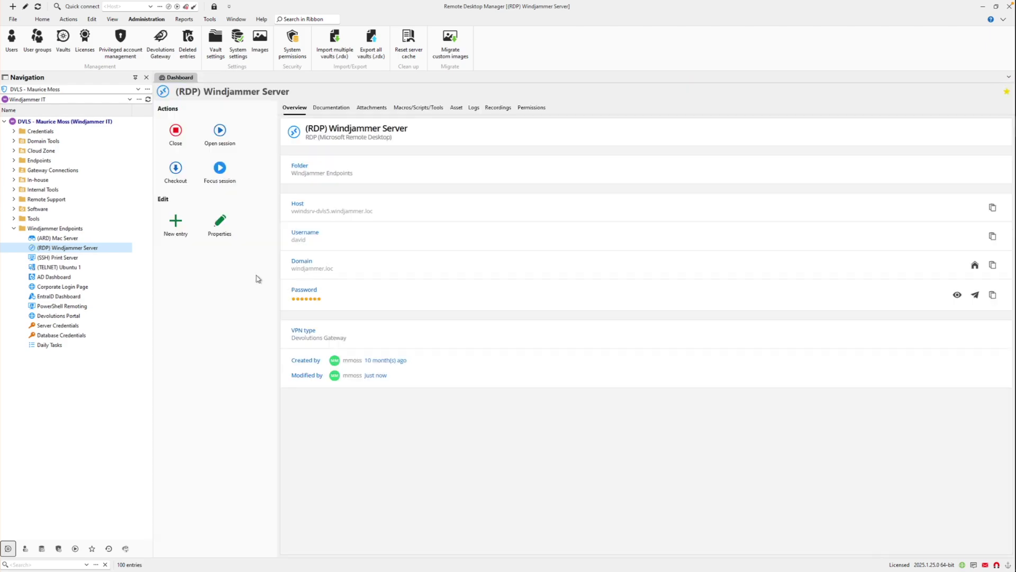